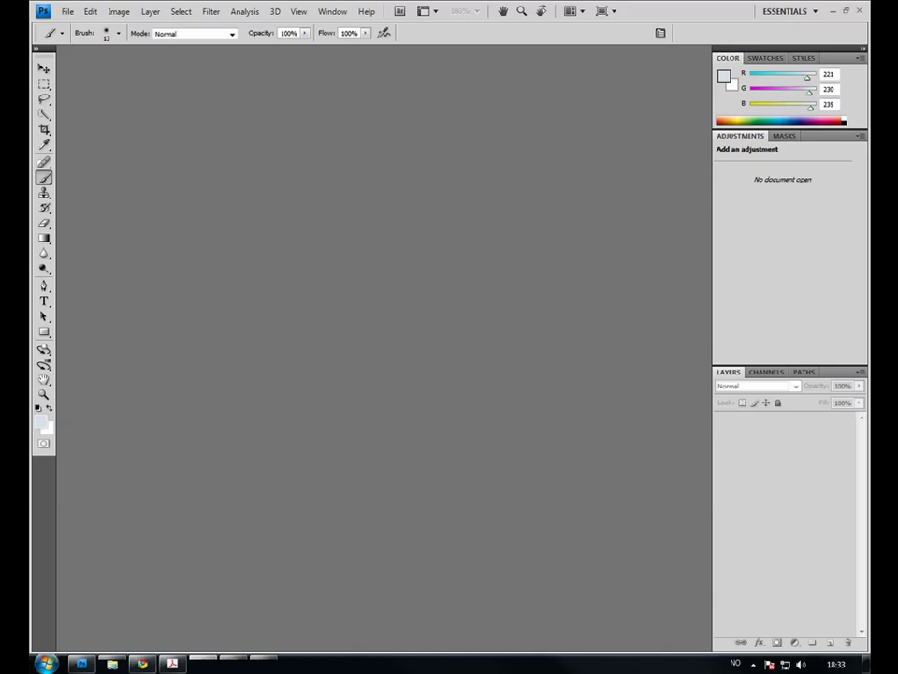
# Close the Color panel, then close the whole Swatches and Styles tab group
pyautogui.rightClick(727, 63)
pyautogui.click(743, 68)
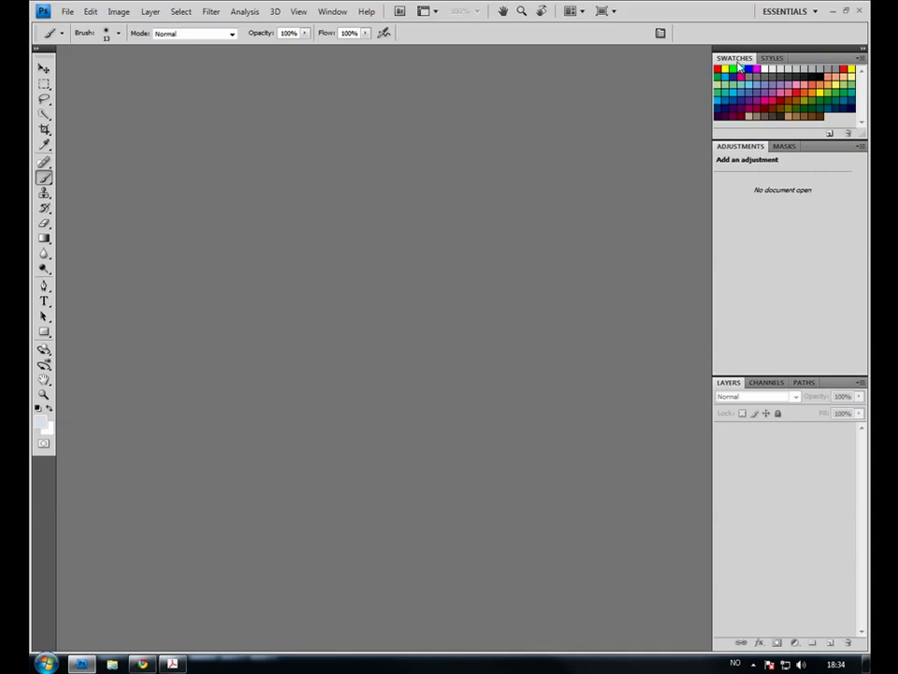
pyautogui.rightClick(735, 59)
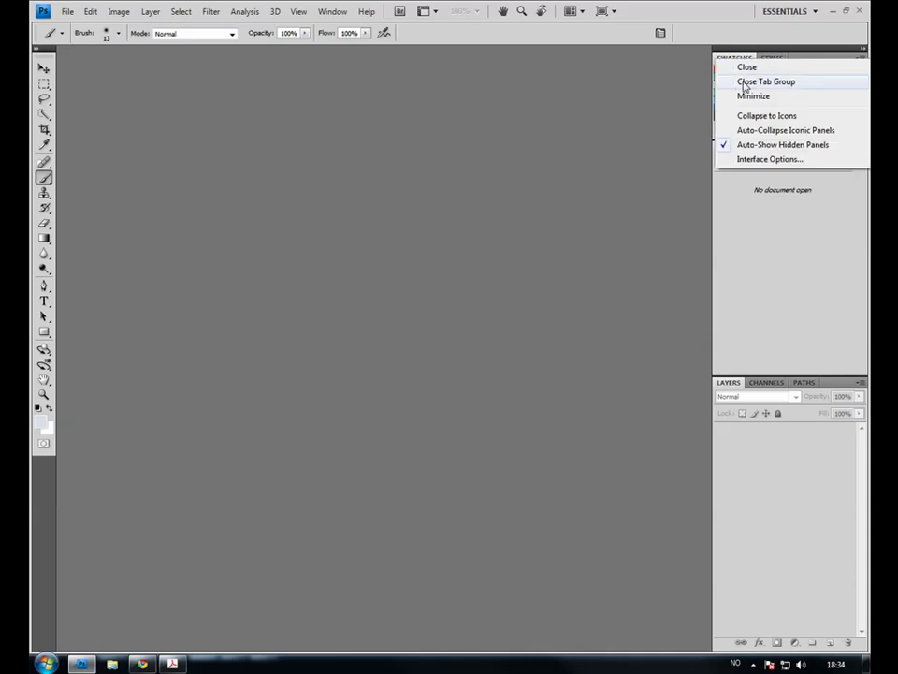
pyautogui.click(674, 86)
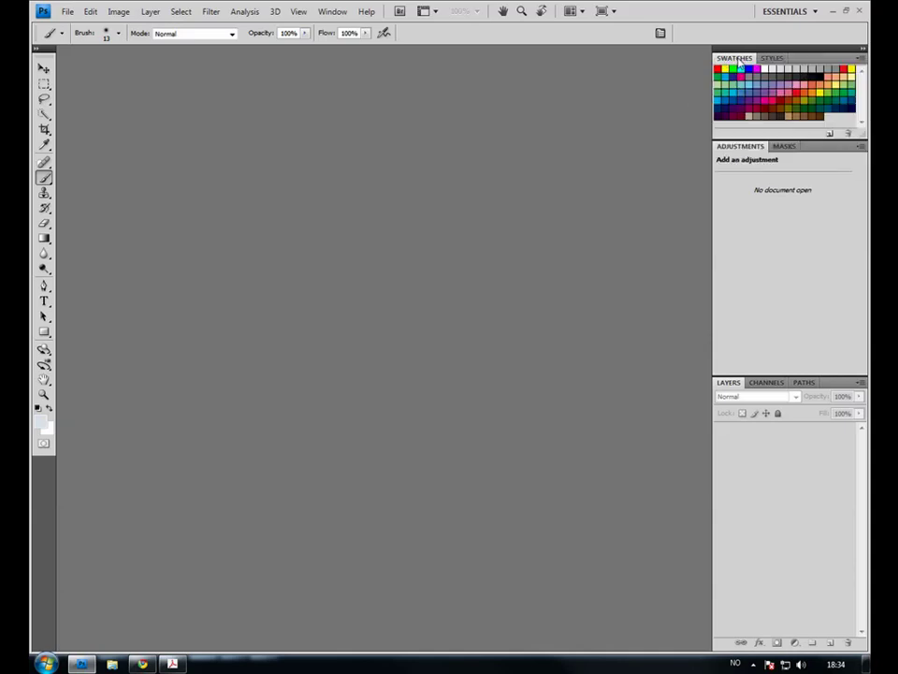
pyautogui.rightClick(734, 59)
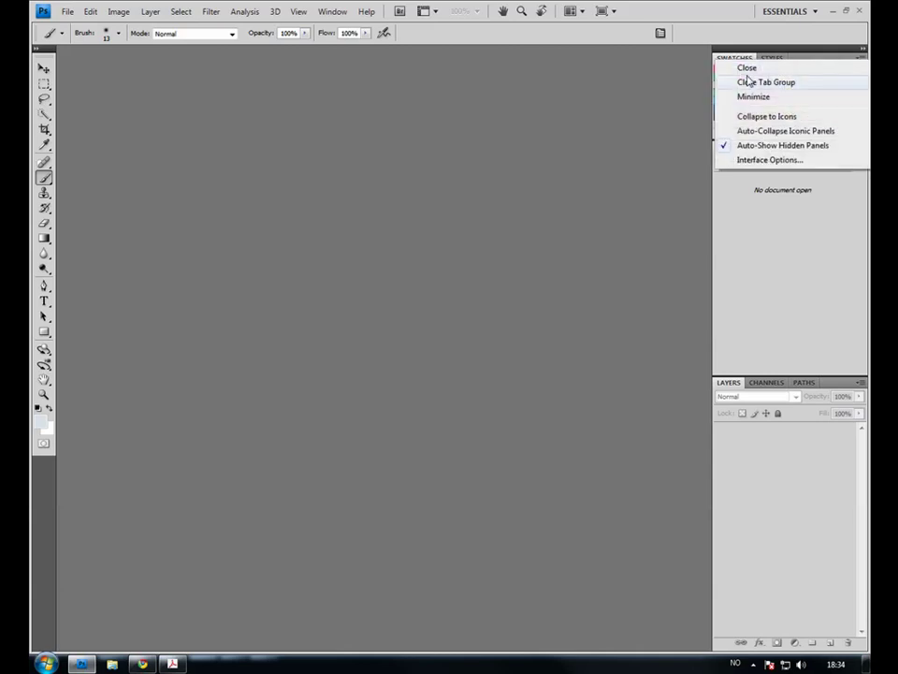
pyautogui.click(751, 83)
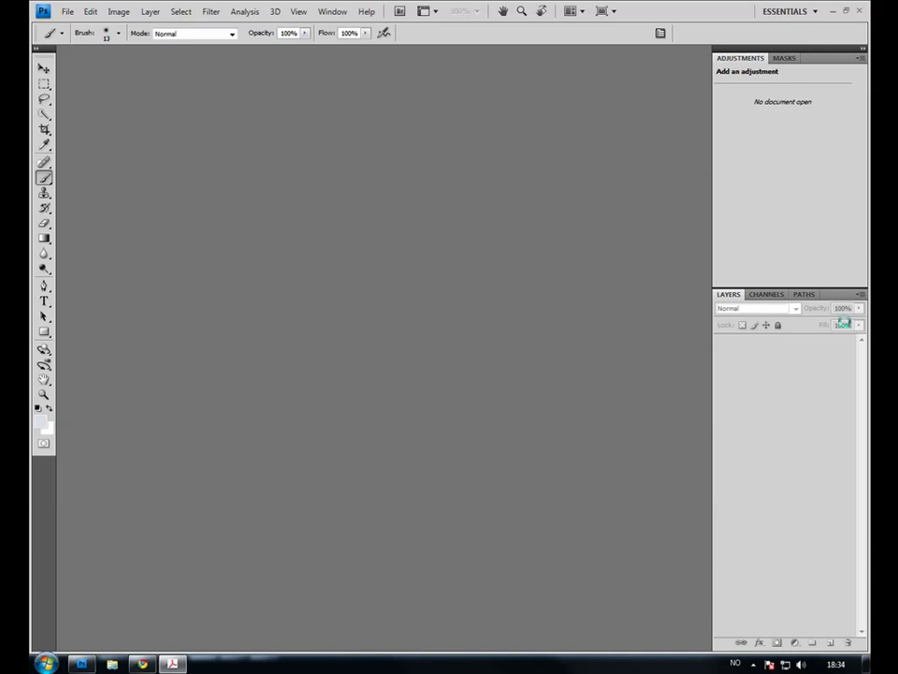
# Collapse the dock to icons, peek at Masks, Layers and Channels, then expand the panels again
pyautogui.moveTo(712, 225)
pyautogui.mouseDown()
pyautogui.moveTo(533, 226)
pyautogui.moveTo(713, 224)
pyautogui.mouseUp()
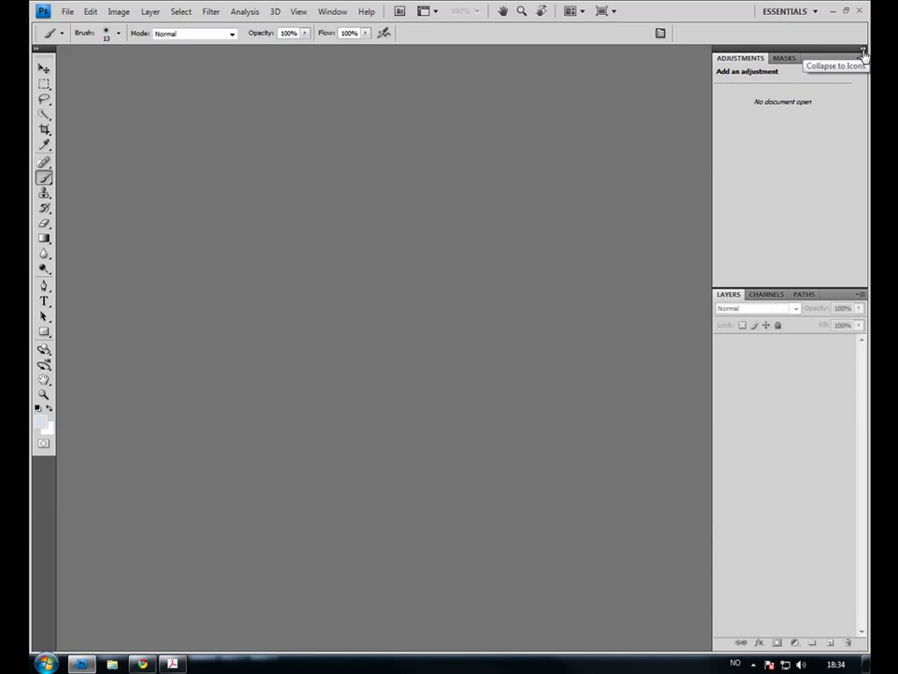
pyautogui.click(864, 54)
pyautogui.click(805, 91)
pyautogui.click(810, 118)
pyautogui.click(818, 139)
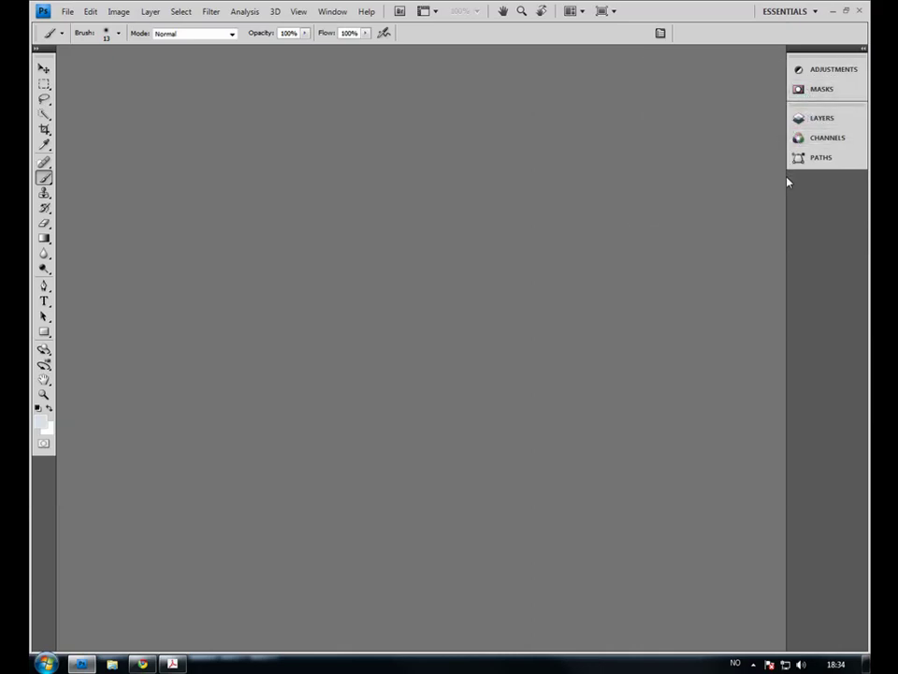
pyautogui.moveTo(787, 150); pyautogui.dragTo(844, 144)
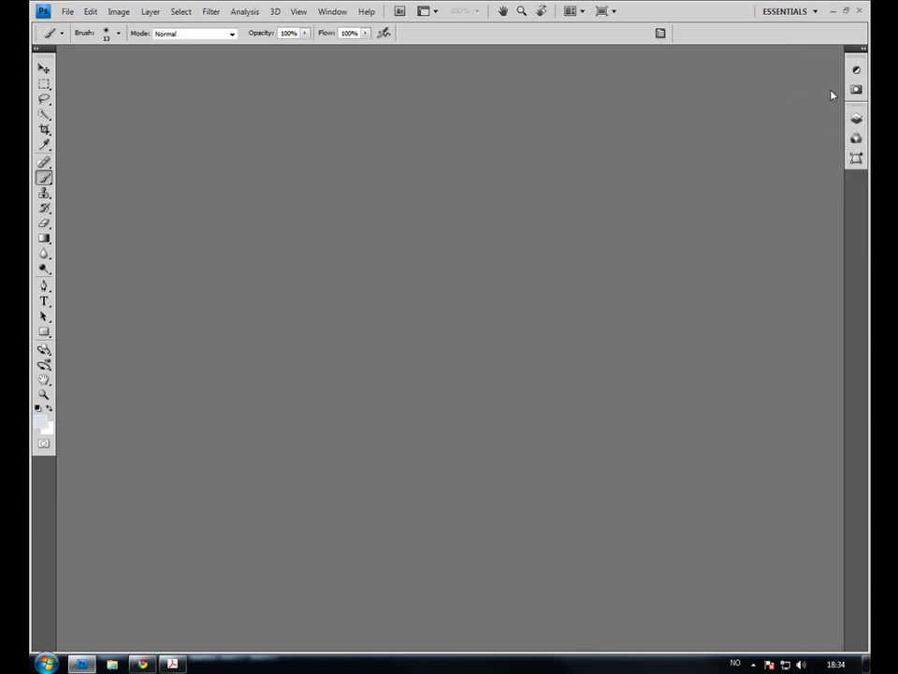
pyautogui.click(862, 50)
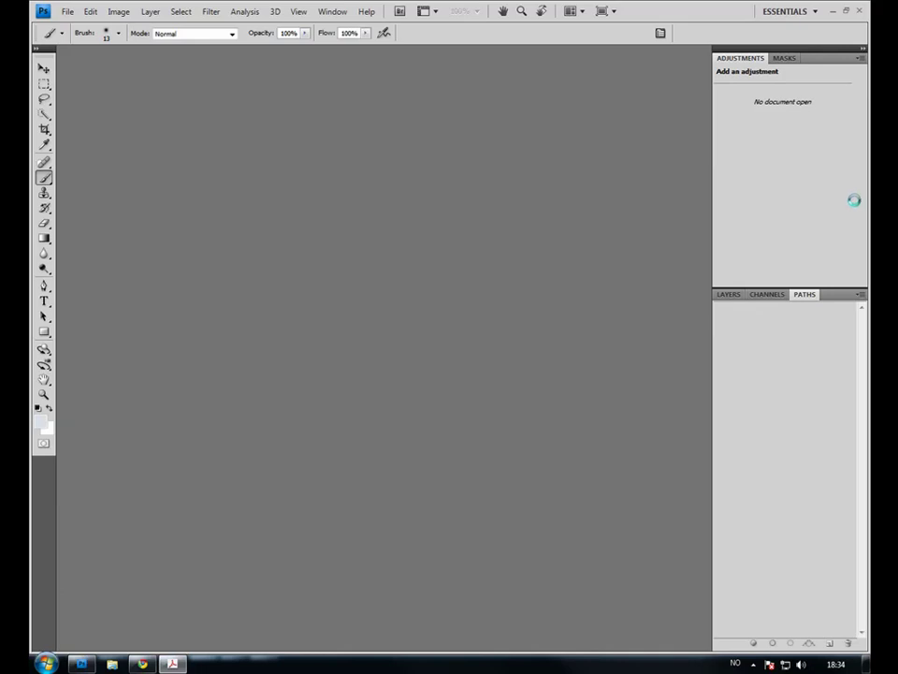
# Show the History and Histogram panels from the Window menu as an icon column beside the dock
pyautogui.click(334, 13)
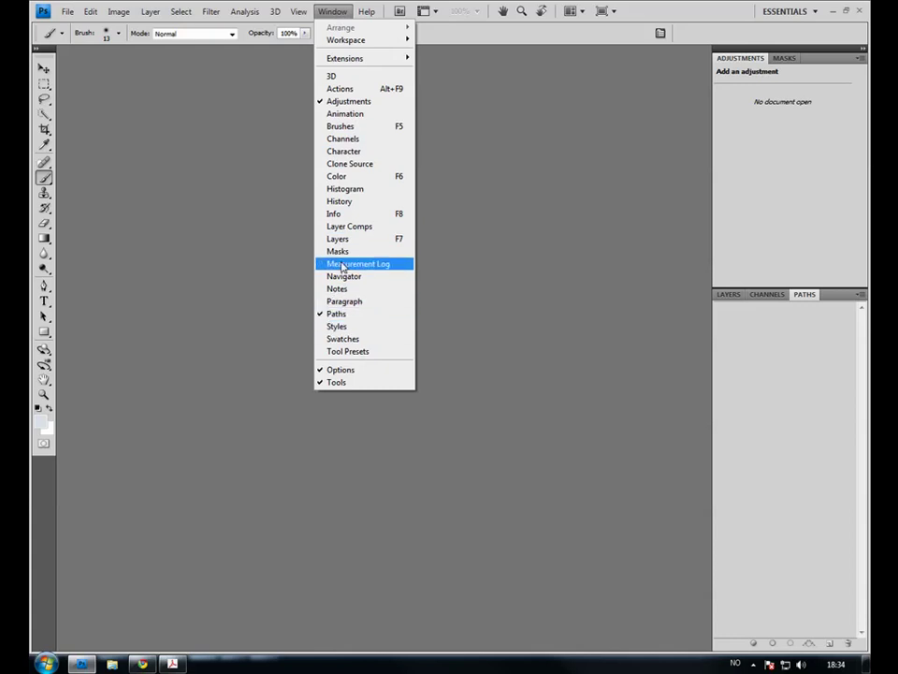
pyautogui.click(359, 204)
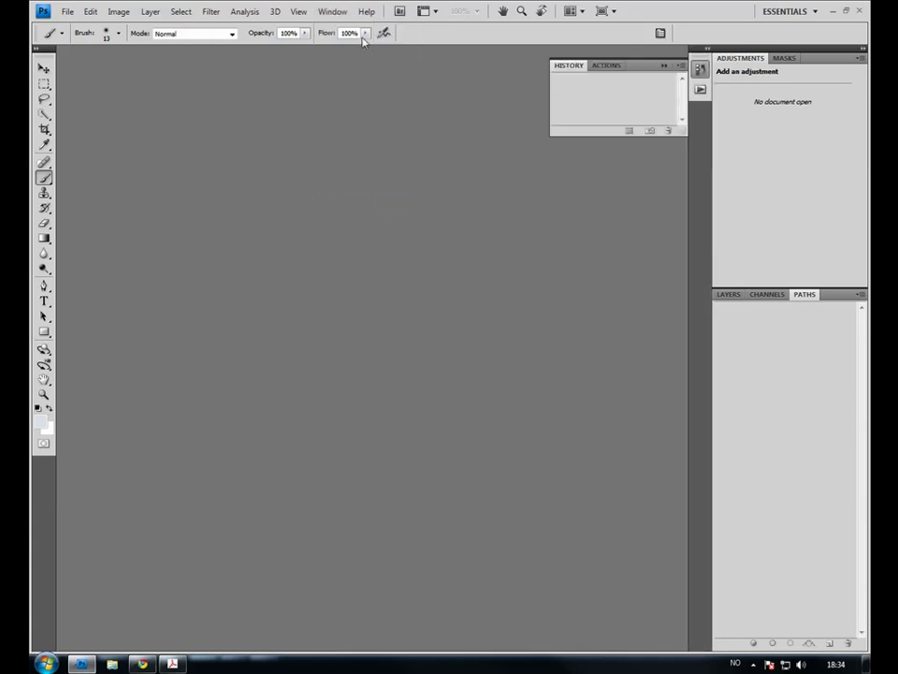
pyautogui.click(337, 19)
pyautogui.click(339, 186)
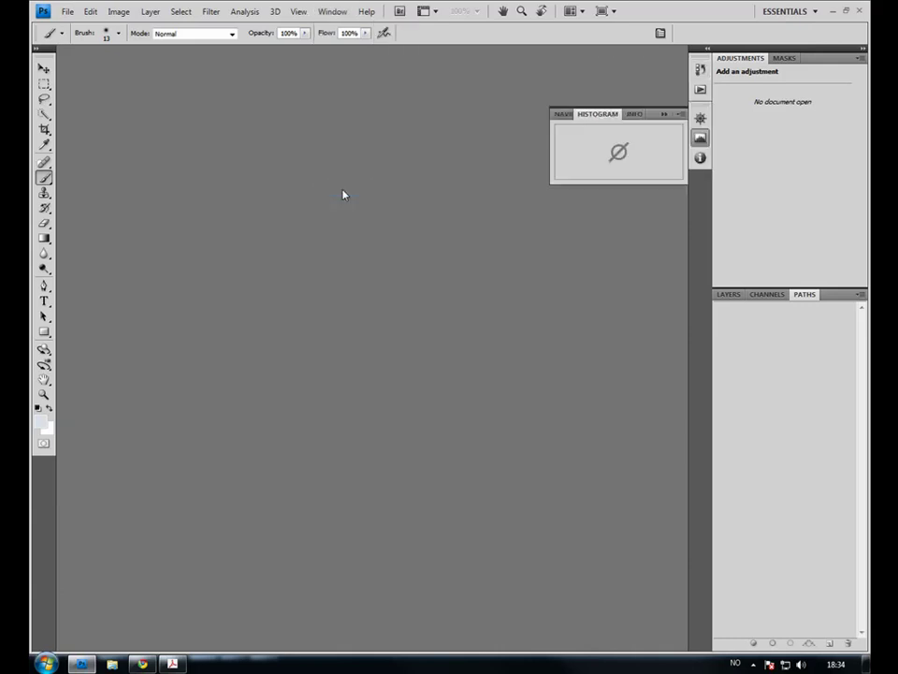
pyautogui.click(708, 49)
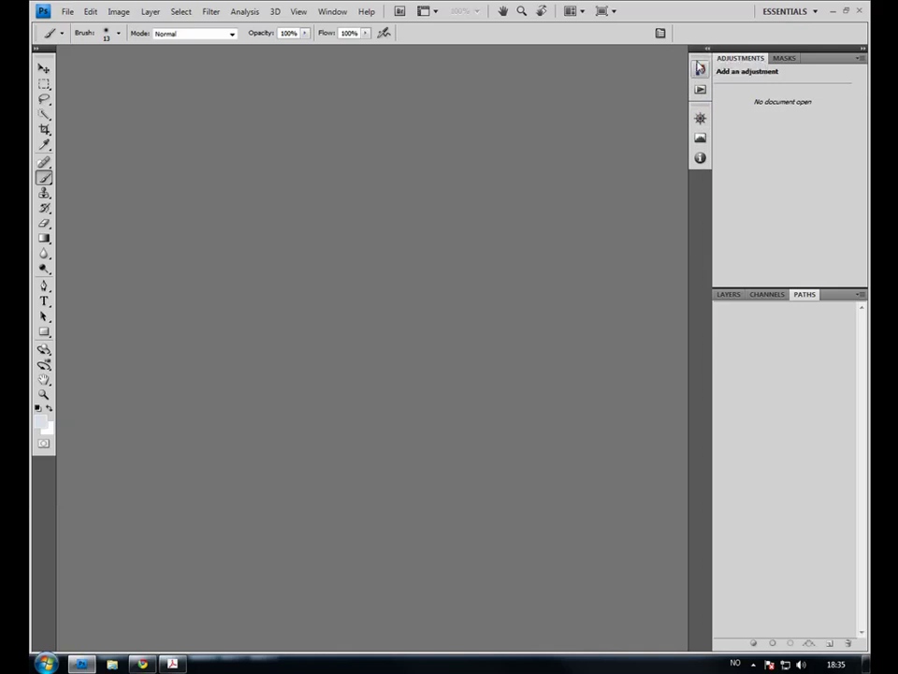
# Dock the Histogram and History groups above Adjustments and pull Navigator out as a floating panel
pyautogui.moveTo(708, 56)
pyautogui.mouseDown()
pyautogui.moveTo(706, 63)
pyautogui.moveTo(741, 60)
pyautogui.mouseUp()
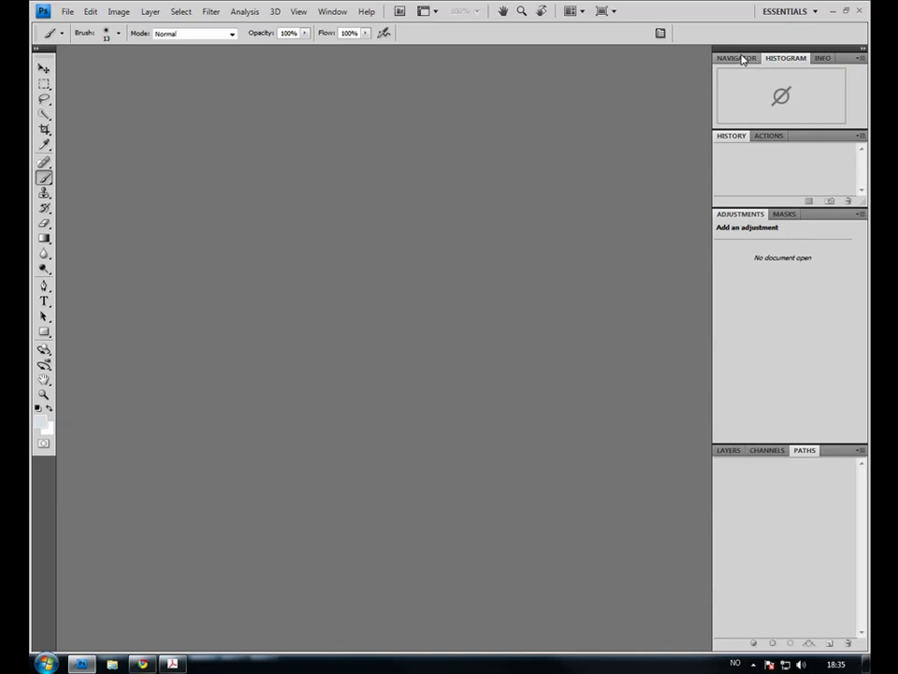
pyautogui.click(742, 58)
pyautogui.moveTo(742, 58)
pyautogui.mouseDown()
pyautogui.moveTo(492, 132)
pyautogui.moveTo(322, 135)
pyautogui.moveTo(184, 107)
pyautogui.moveTo(62, 107)
pyautogui.mouseUp()
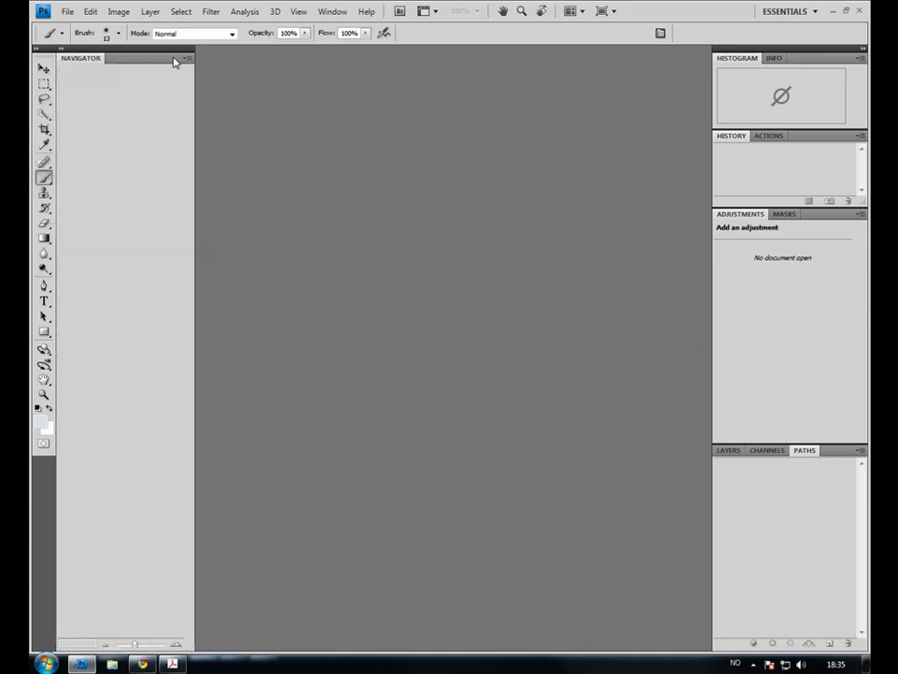
pyautogui.moveTo(68, 53); pyautogui.dragTo(717, 125)
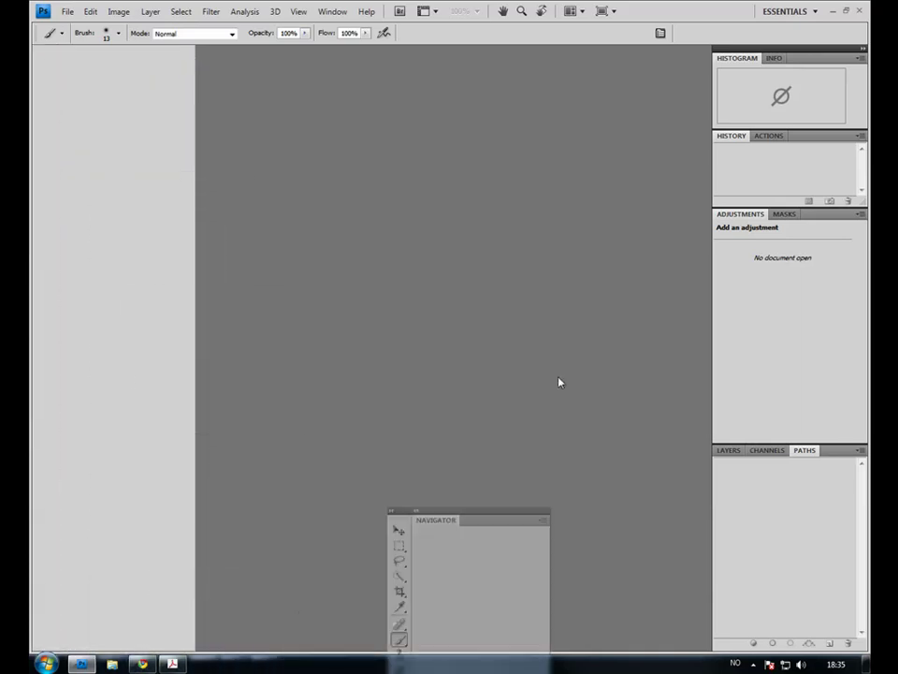
pyautogui.moveTo(717, 126)
pyautogui.mouseDown()
pyautogui.moveTo(221, 56)
pyautogui.moveTo(373, 155)
pyautogui.mouseUp()
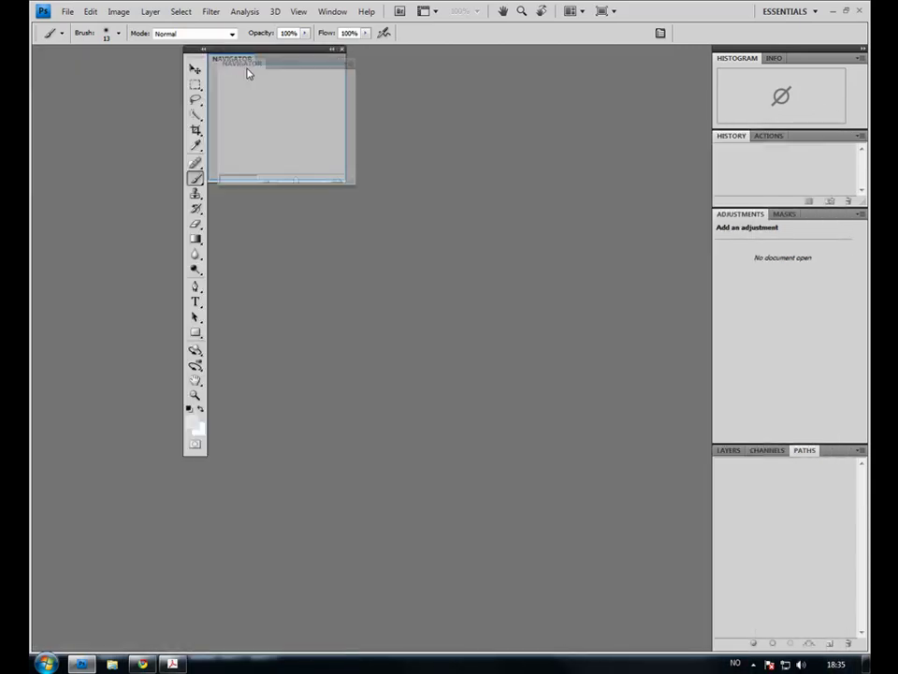
# Make the Tools panel two columns, dock it, and dock Navigator as a tall column beside it
pyautogui.click(192, 48)
pyautogui.moveTo(207, 52)
pyautogui.mouseDown()
pyautogui.moveTo(555, 233)
pyautogui.moveTo(703, 184)
pyautogui.mouseUp()
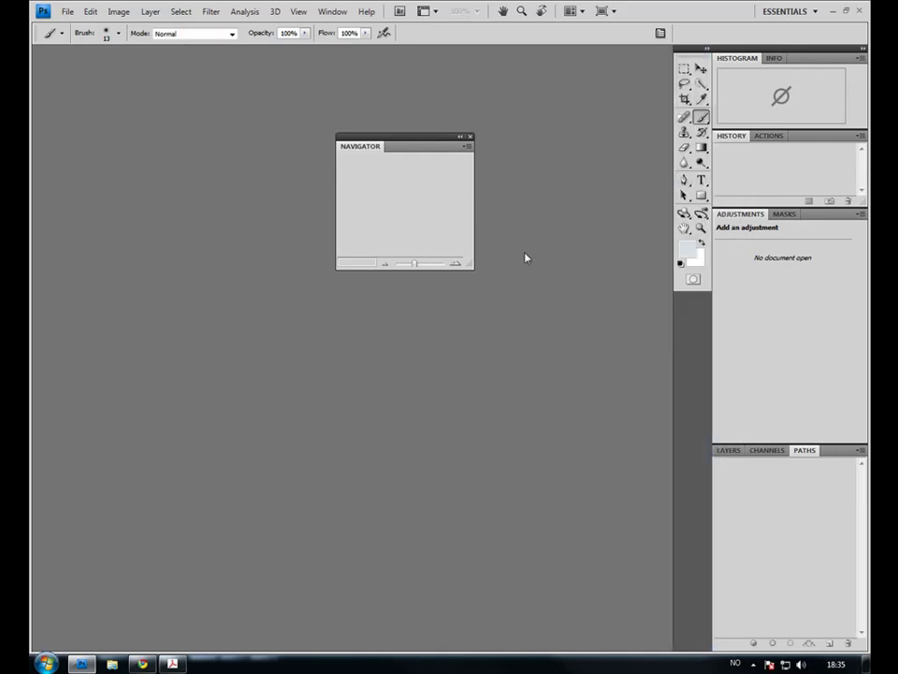
pyautogui.moveTo(419, 146); pyautogui.dragTo(720, 334)
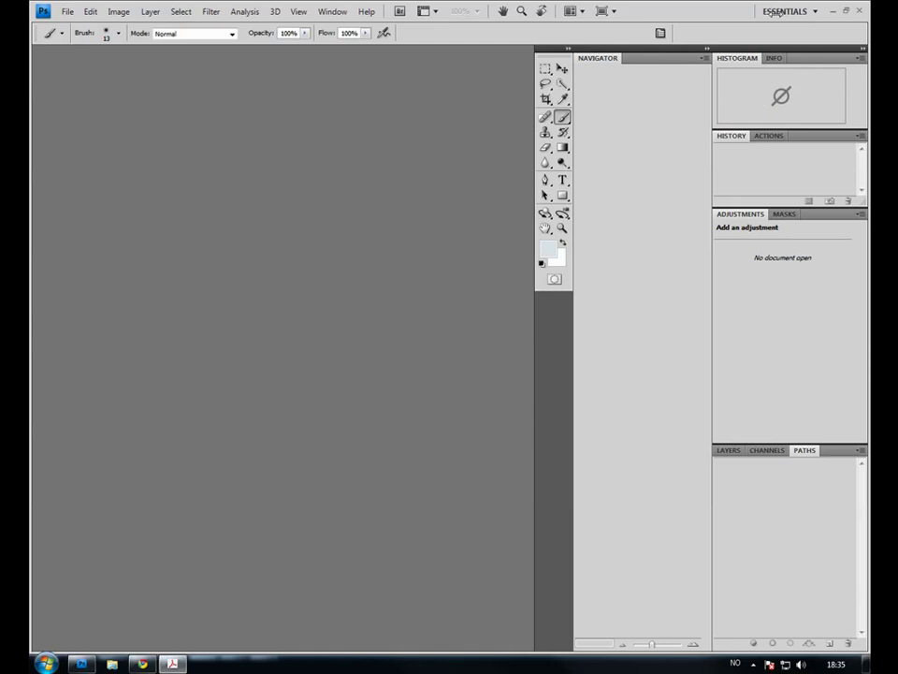
# Switch to the Basic workspace, confirm the prompt, then return to Essentials to reset the layout
pyautogui.click(786, 11)
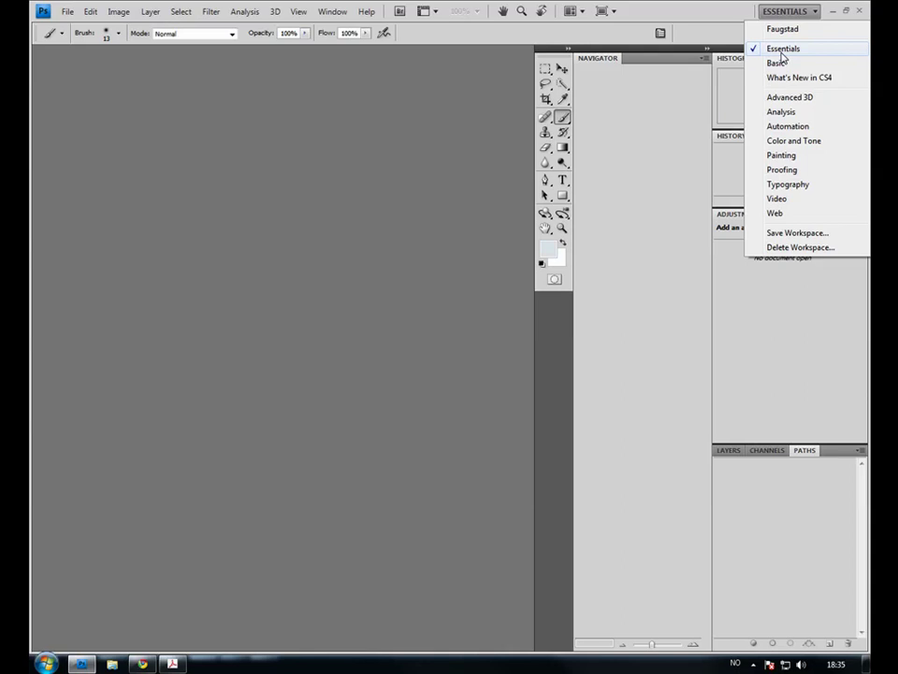
pyautogui.click(781, 52)
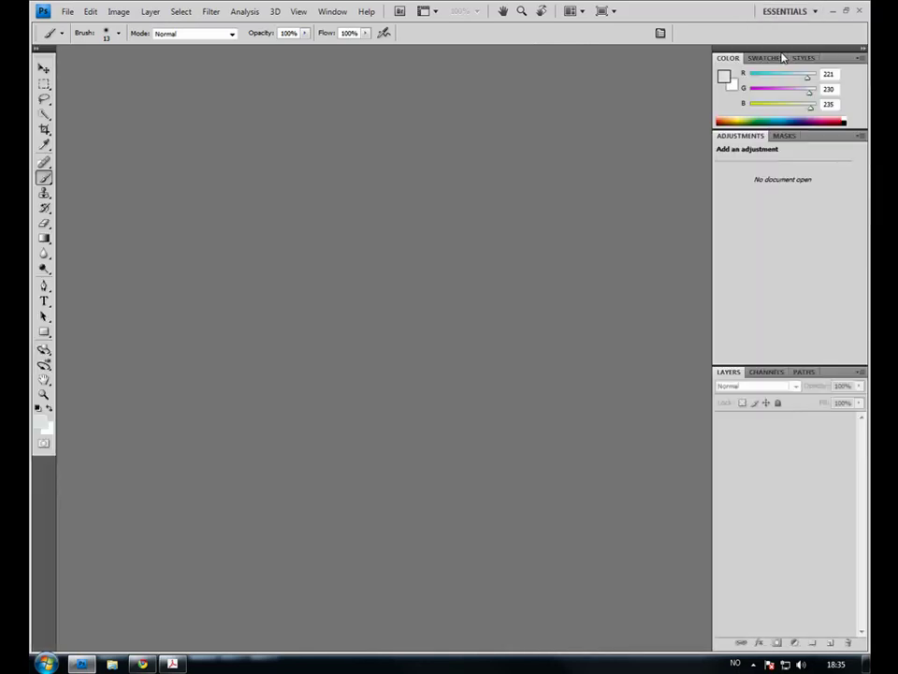
pyautogui.click(786, 13)
pyautogui.click(776, 63)
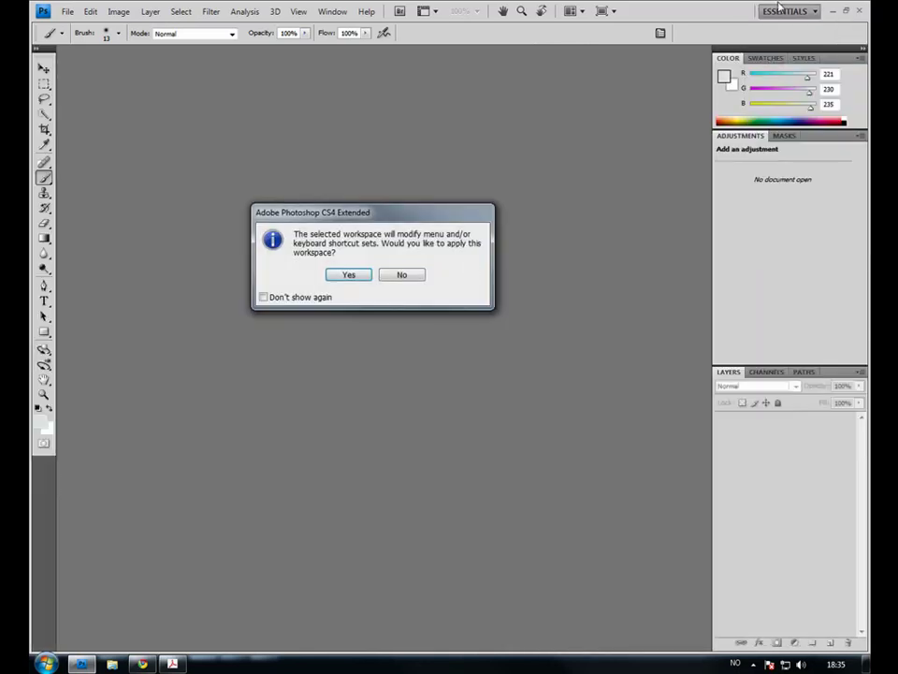
pyautogui.click(344, 275)
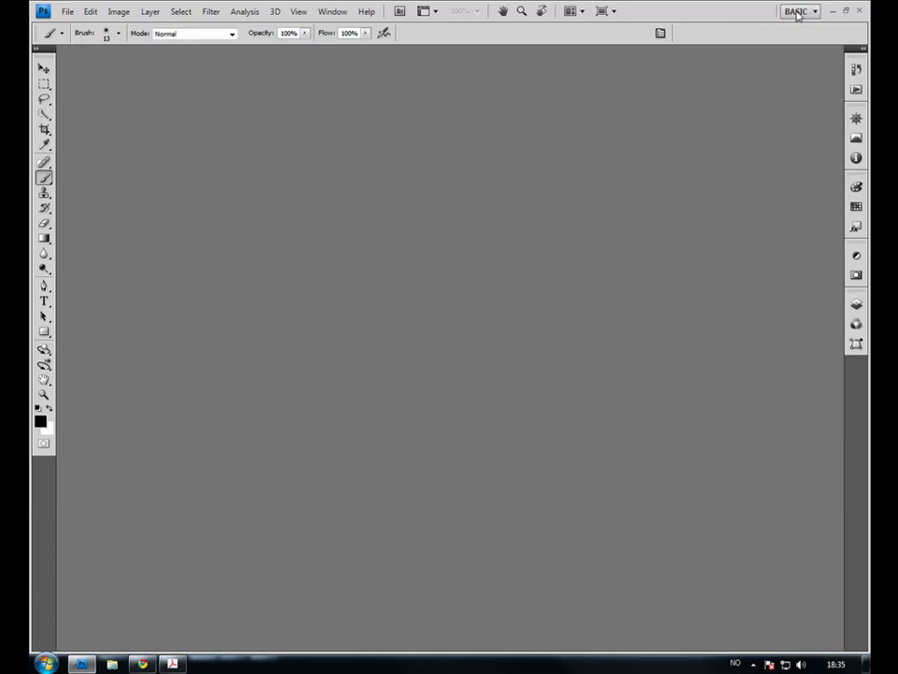
pyautogui.click(794, 11)
pyautogui.click(776, 52)
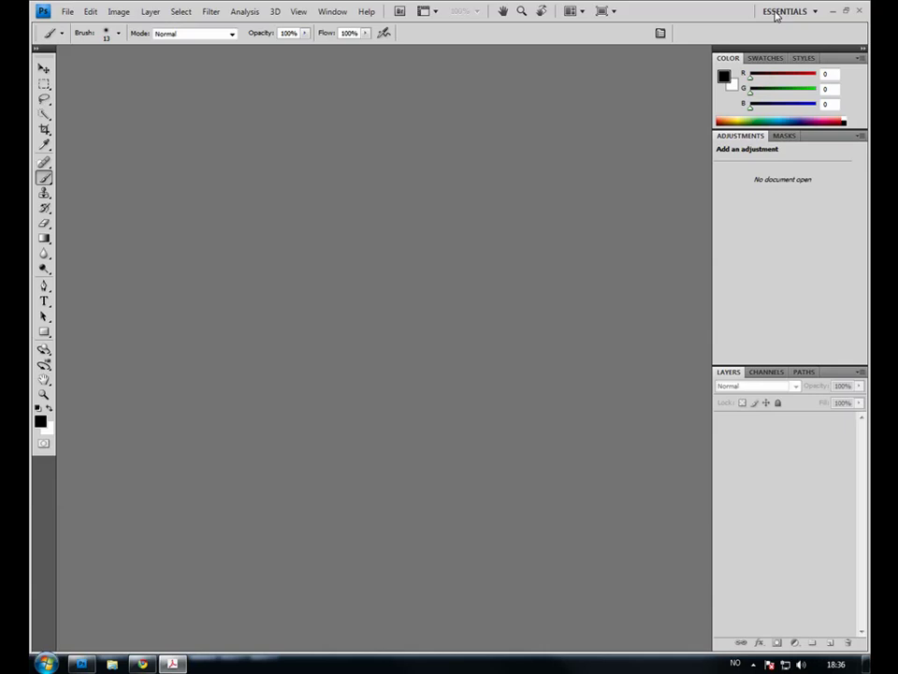
# Close the Color tab group and dock the Histogram panel above Adjustments
pyautogui.rightClick(718, 59)
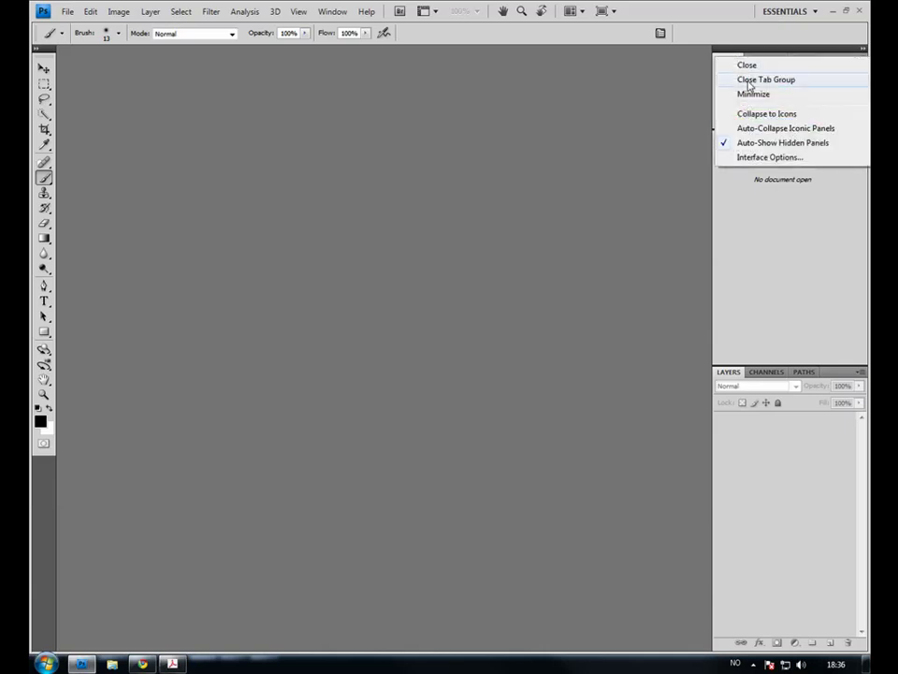
pyautogui.click(749, 81)
pyautogui.click(332, 12)
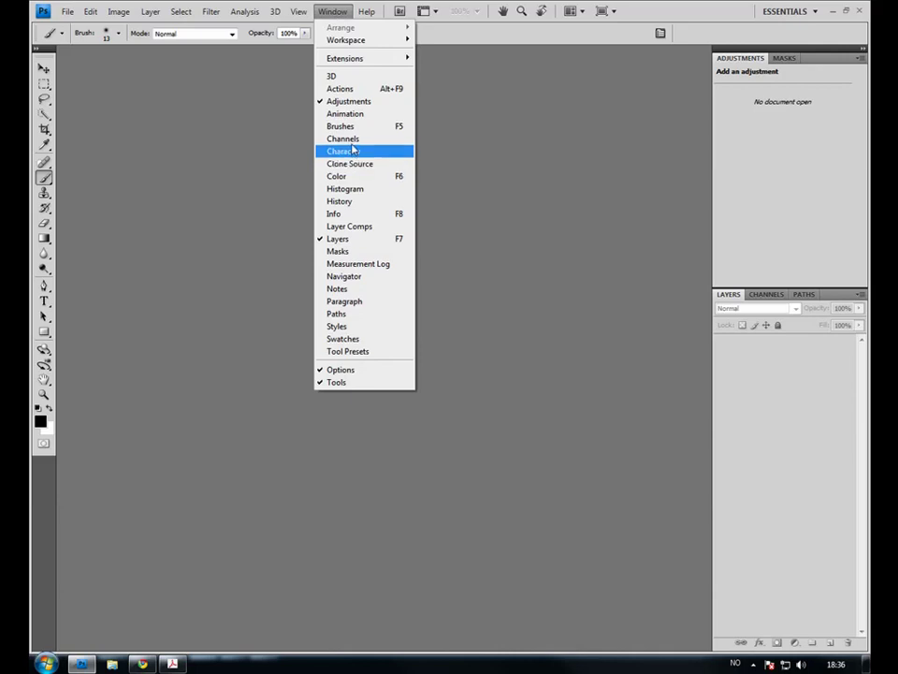
pyautogui.click(351, 188)
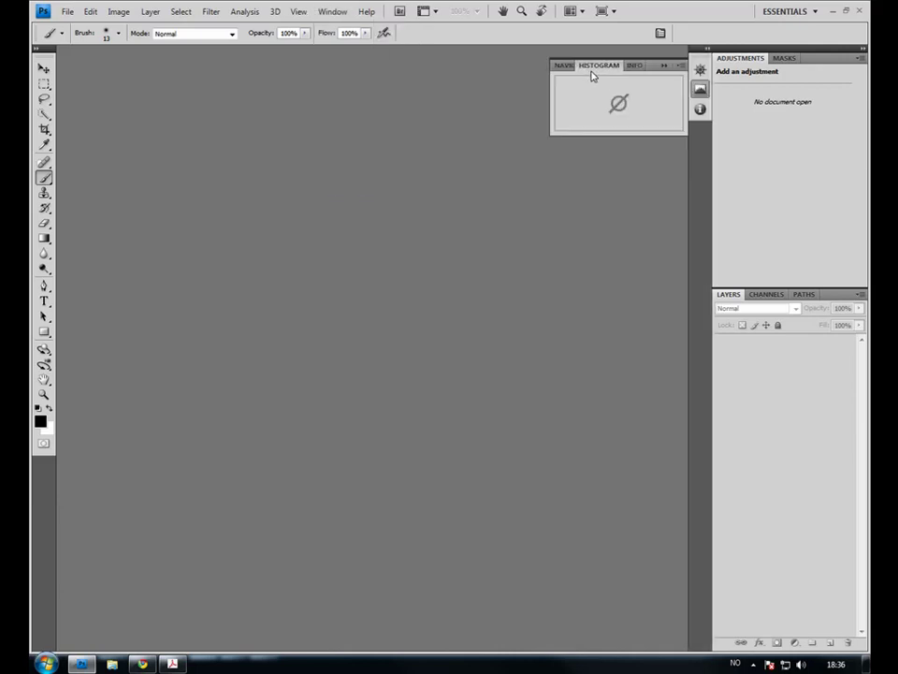
pyautogui.moveTo(597, 67)
pyautogui.mouseDown()
pyautogui.moveTo(618, 90)
pyautogui.moveTo(744, 56)
pyautogui.mouseUp()
# Close the floating Navigator and Info panels
pyautogui.rightClick(578, 68)
pyautogui.click(603, 76)
pyautogui.rightClick(592, 72)
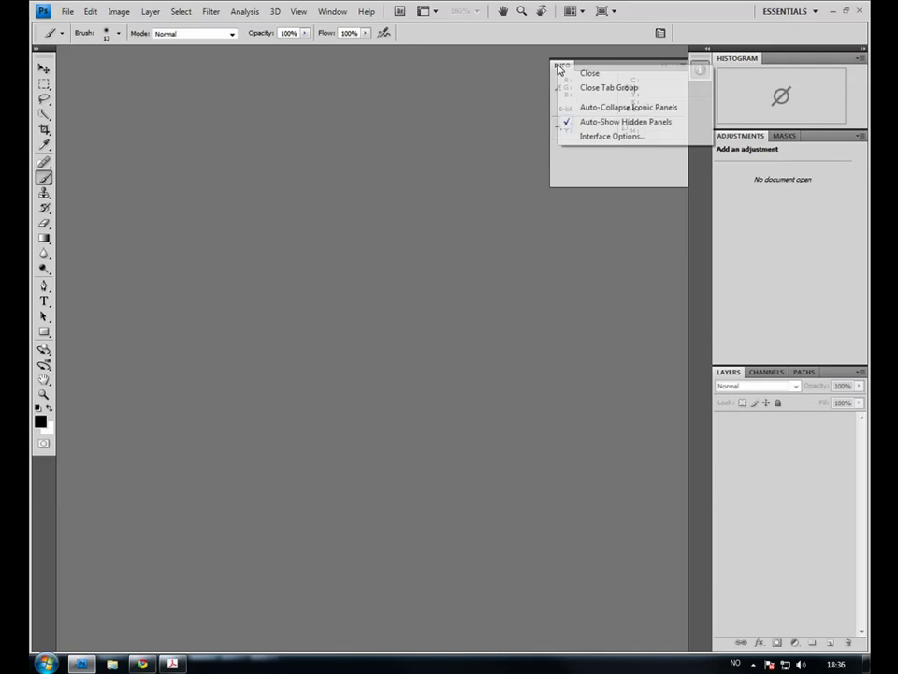
pyautogui.click(603, 73)
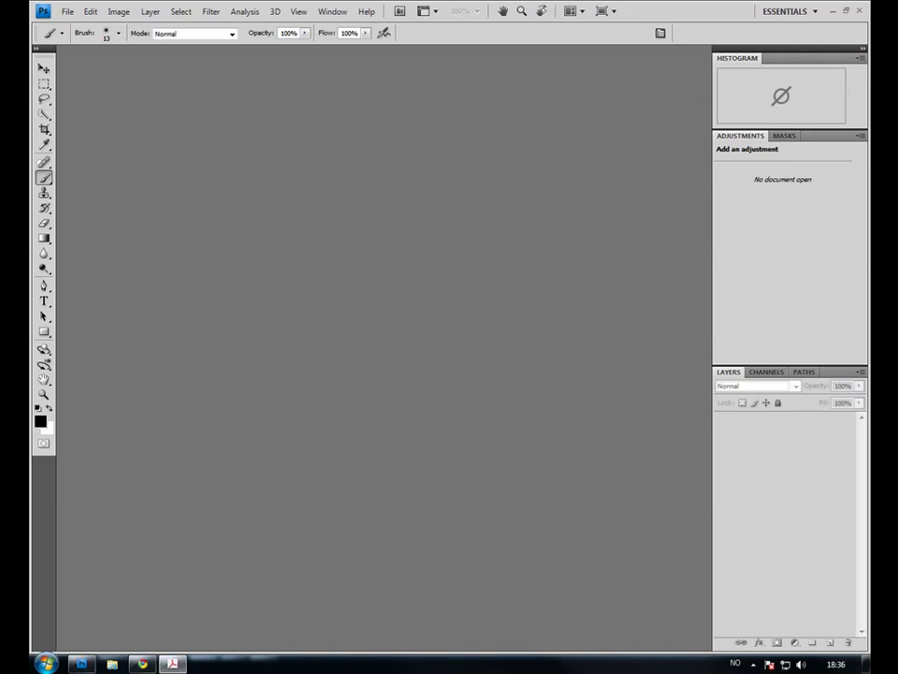
# Save the layout as workspace 'Et-eller-annet' and confirm it appears in the workspace list
pyautogui.click(784, 11)
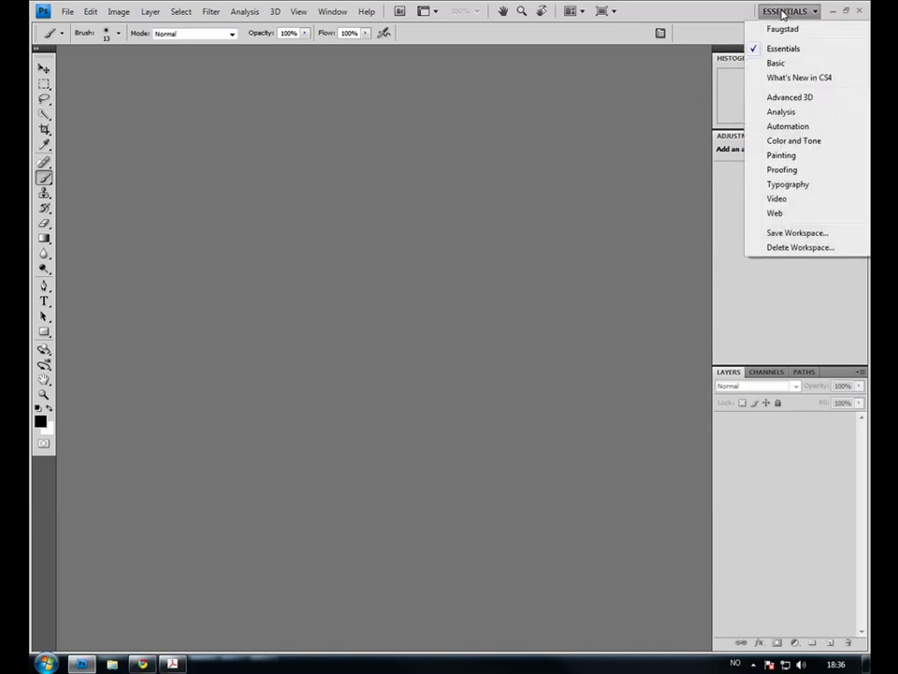
pyautogui.click(796, 233)
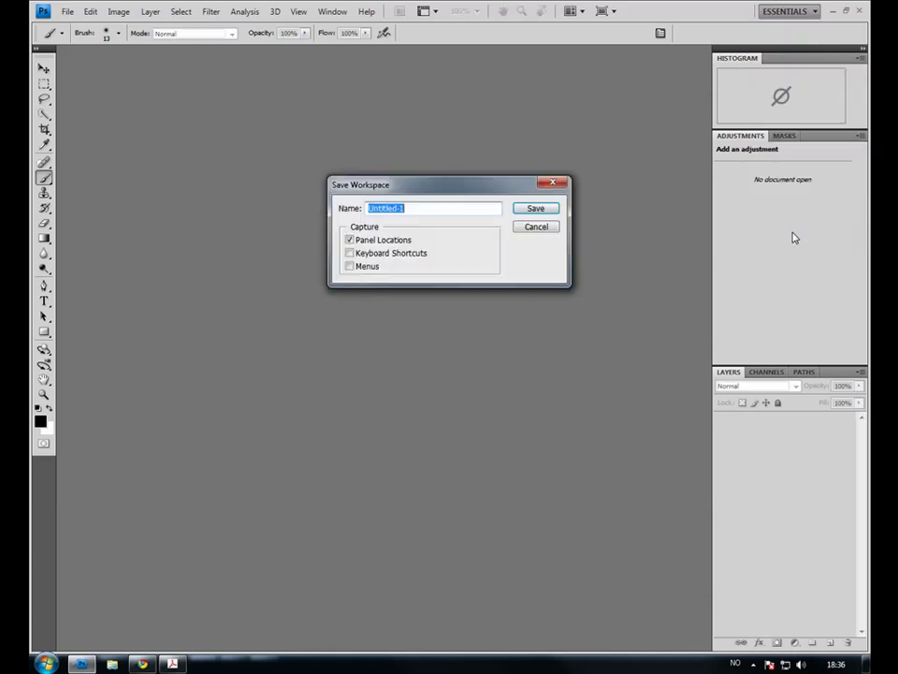
pyautogui.write('Et-eller-annet')
pyautogui.click(531, 209)
pyautogui.click(775, 13)
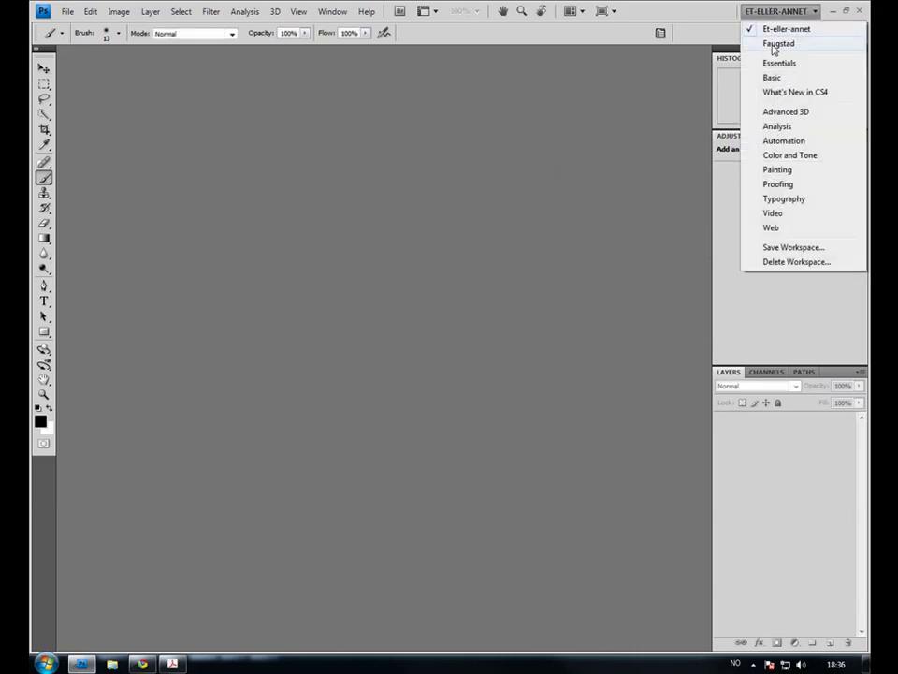
pyautogui.press('Escape')
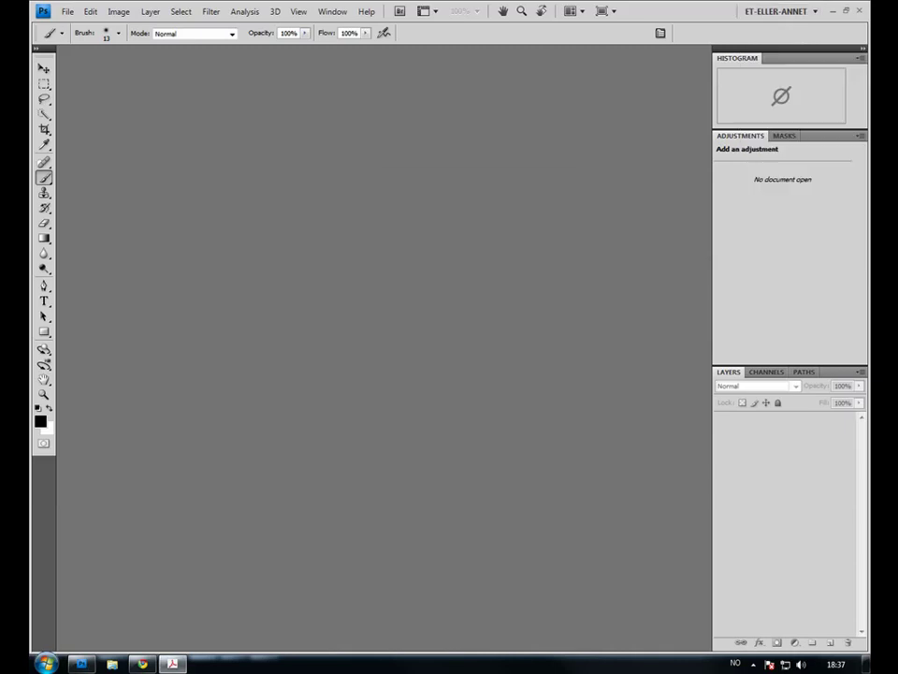